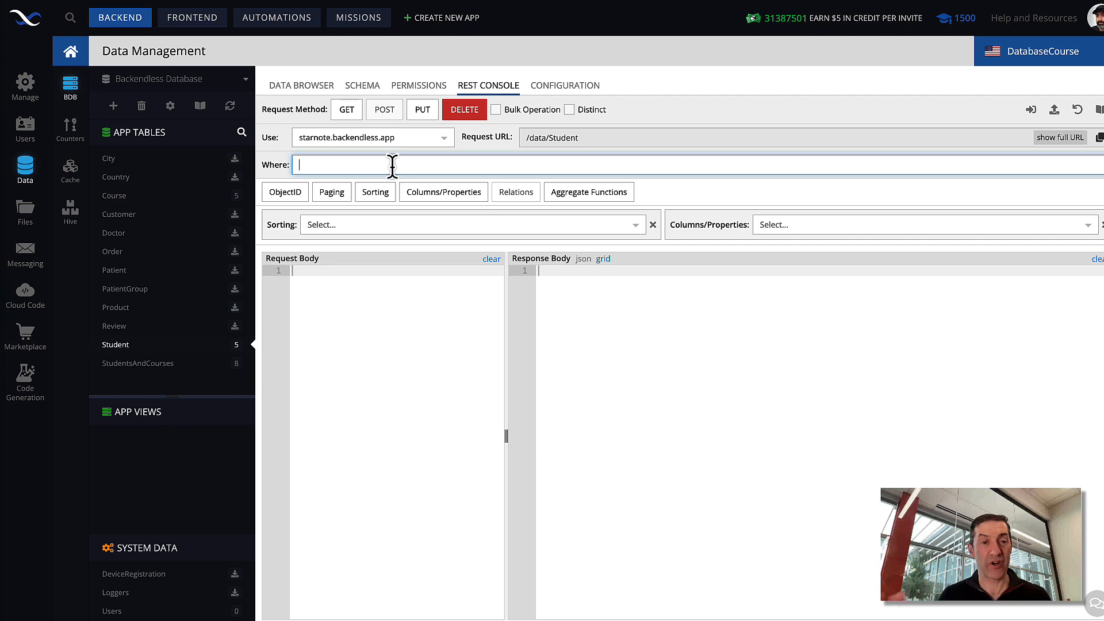
Step: Filter the Student table with the condition StudentsAndCourses[student].course.name = 'Biology' and run the GET request
{"action": "type", "text": "Stu"}
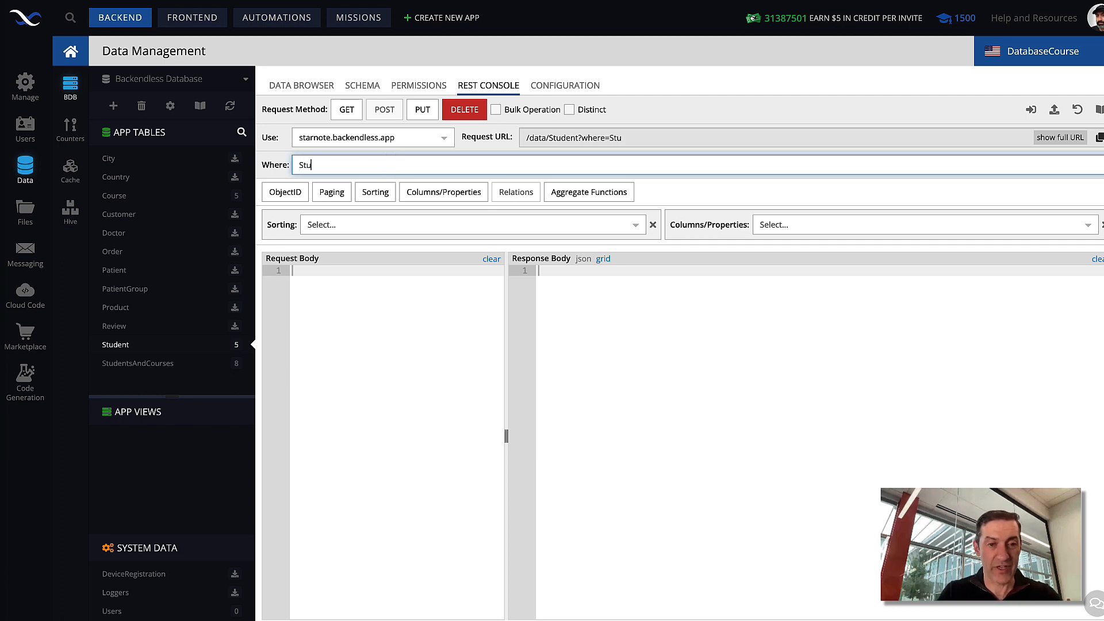
{"action": "type", "text": "dentsAnd"}
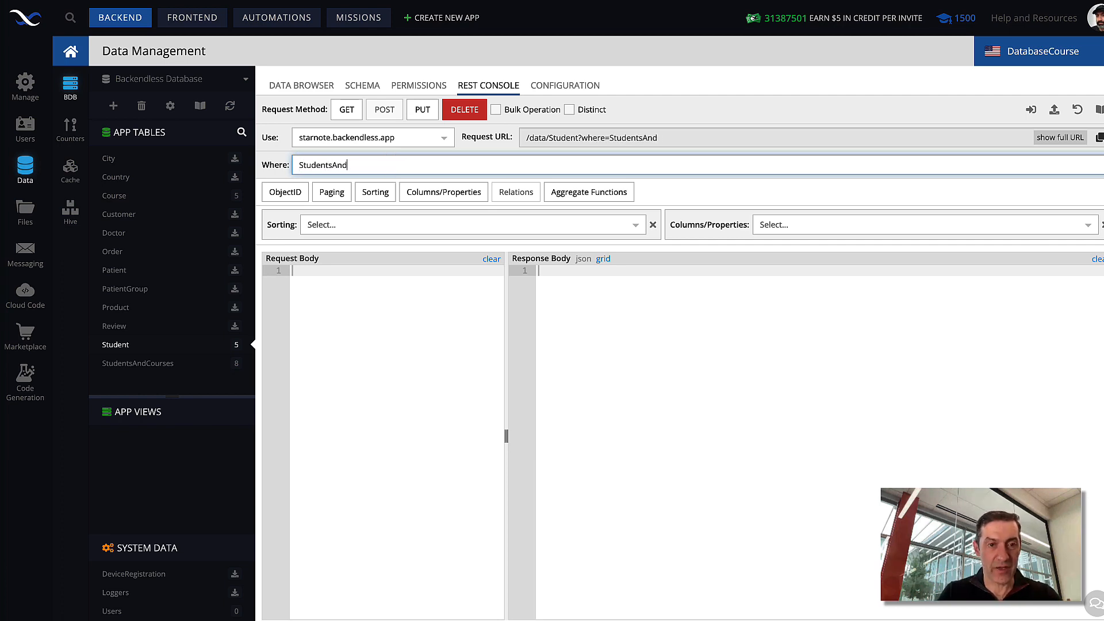
{"action": "type", "text": "Courses["}
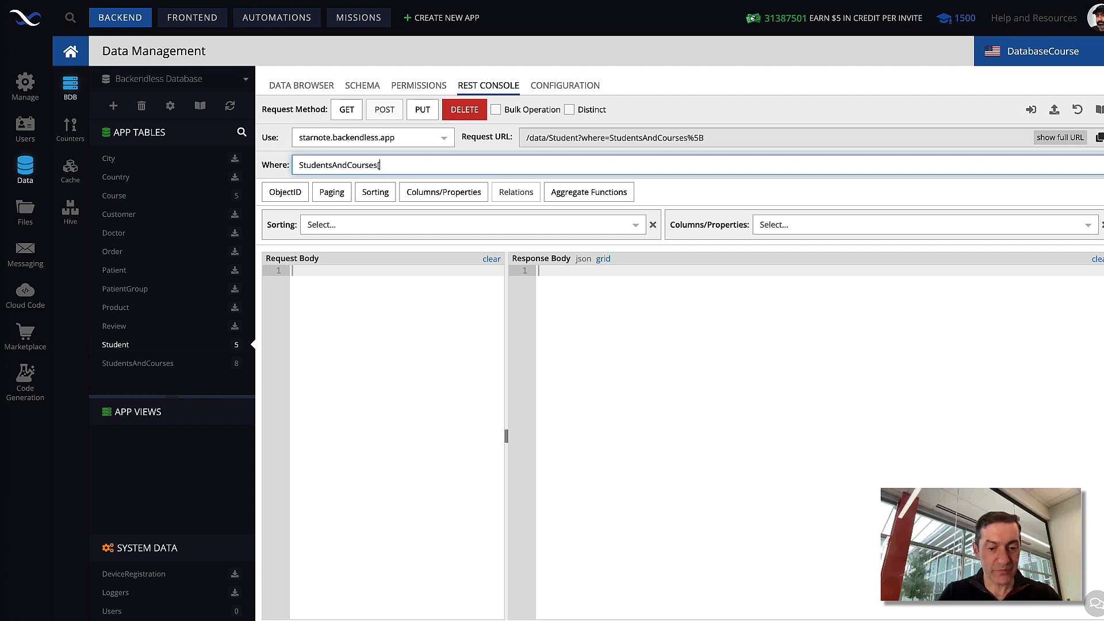
{"action": "type", "text": "student].cour"}
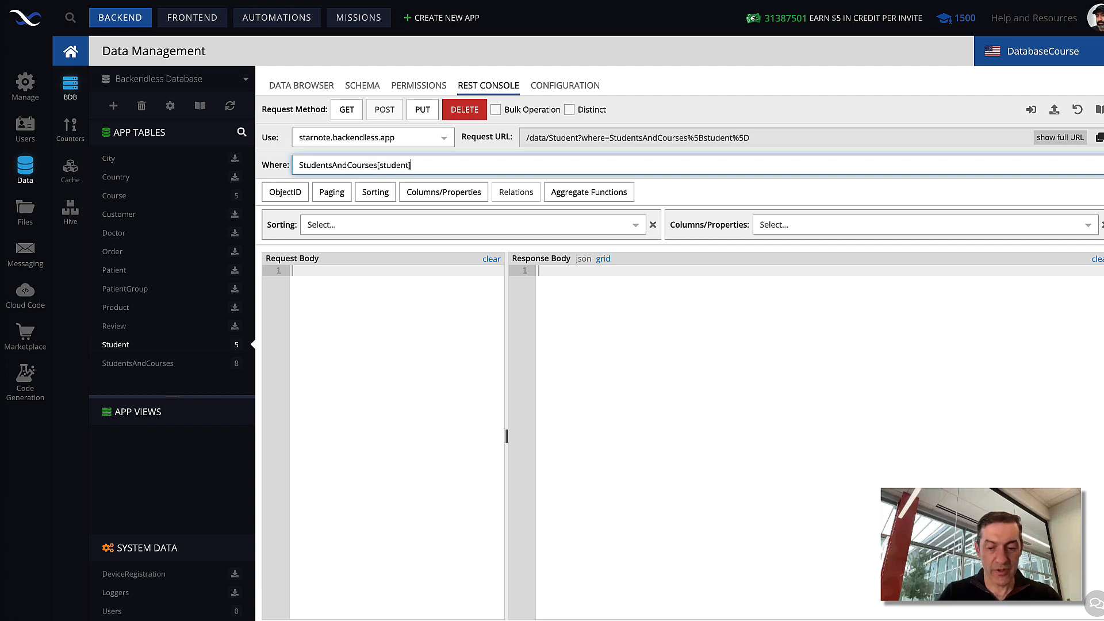
{"action": "type", "text": "se.nam"}
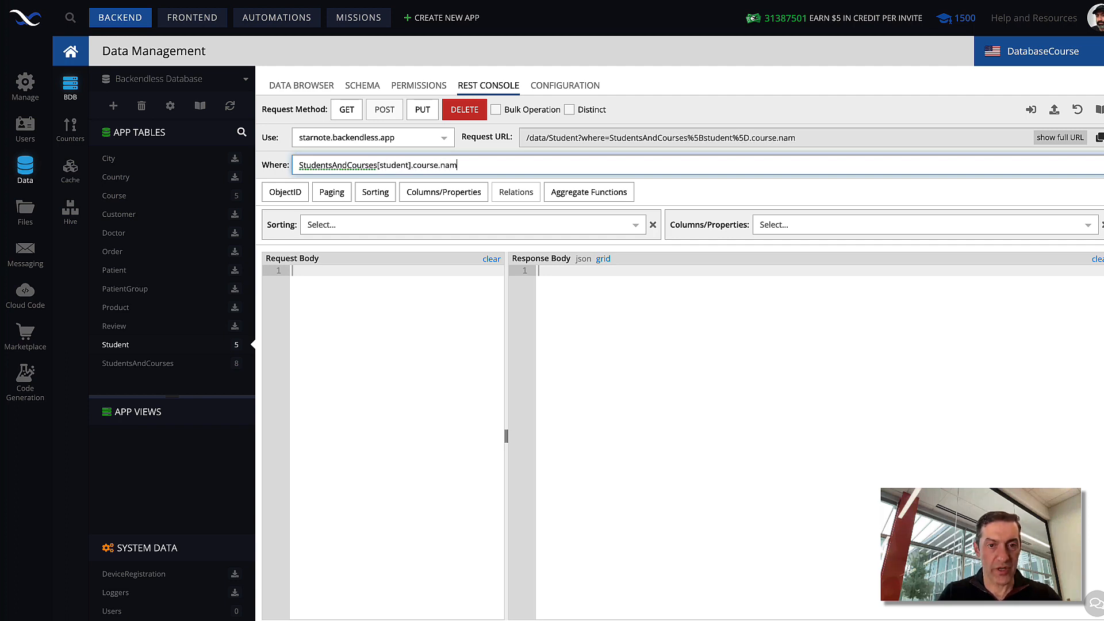
{"action": "type", "text": "e = 'Bio"}
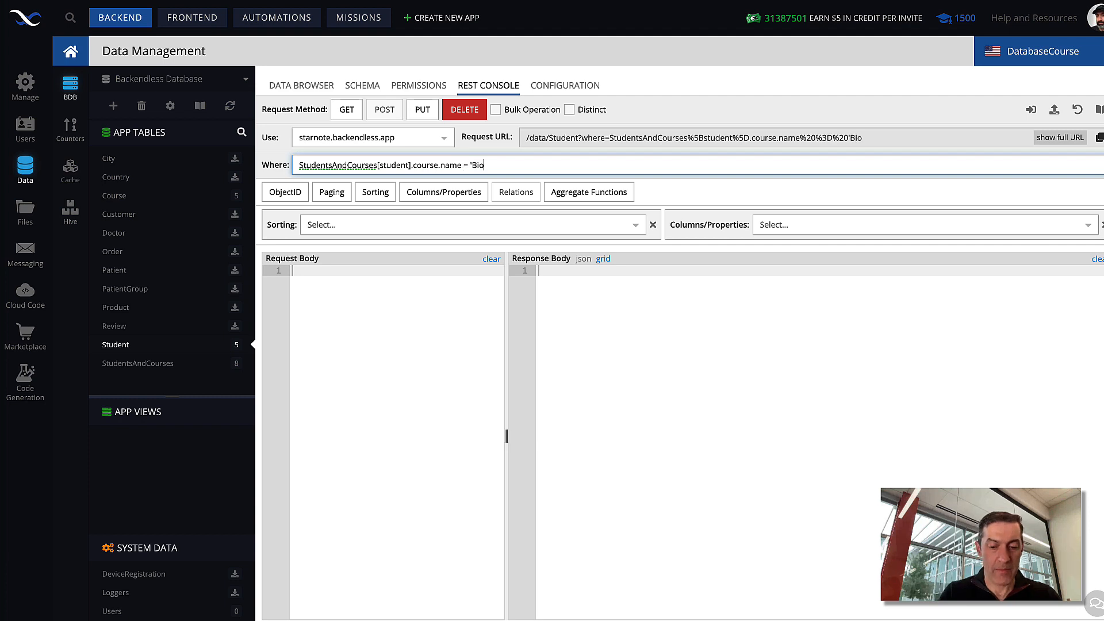
{"action": "type", "text": "logy'"}
{"action": "left_click", "coordinate": [348, 112]}
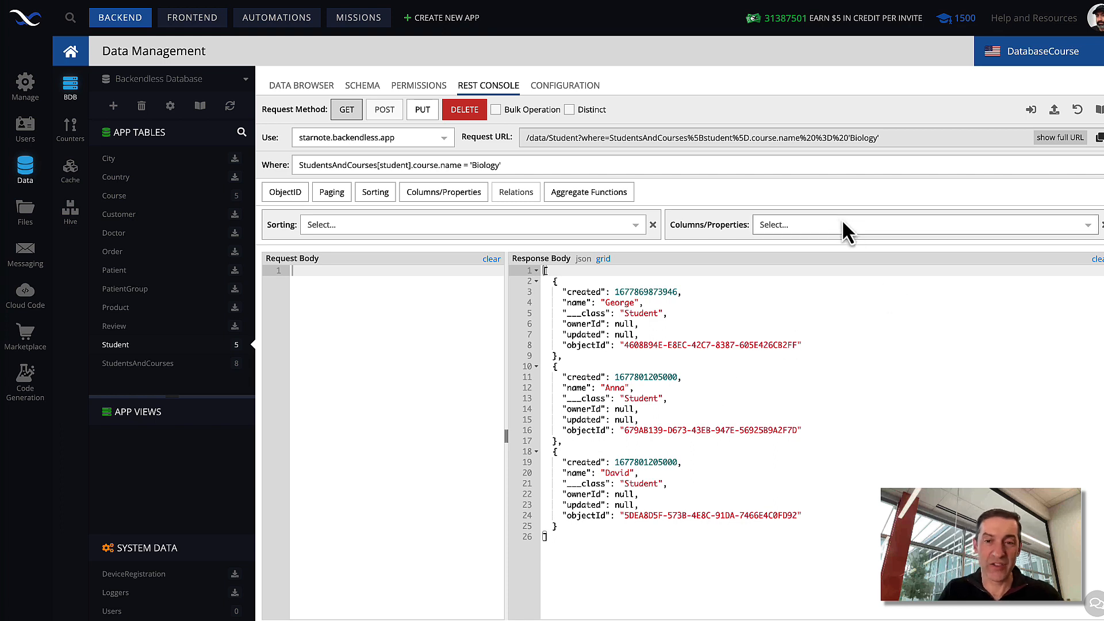
Step: Add the custom returned property "StudentsAndCourses[student].grade as grade" to the request
{"action": "left_click", "coordinate": [794, 226]}
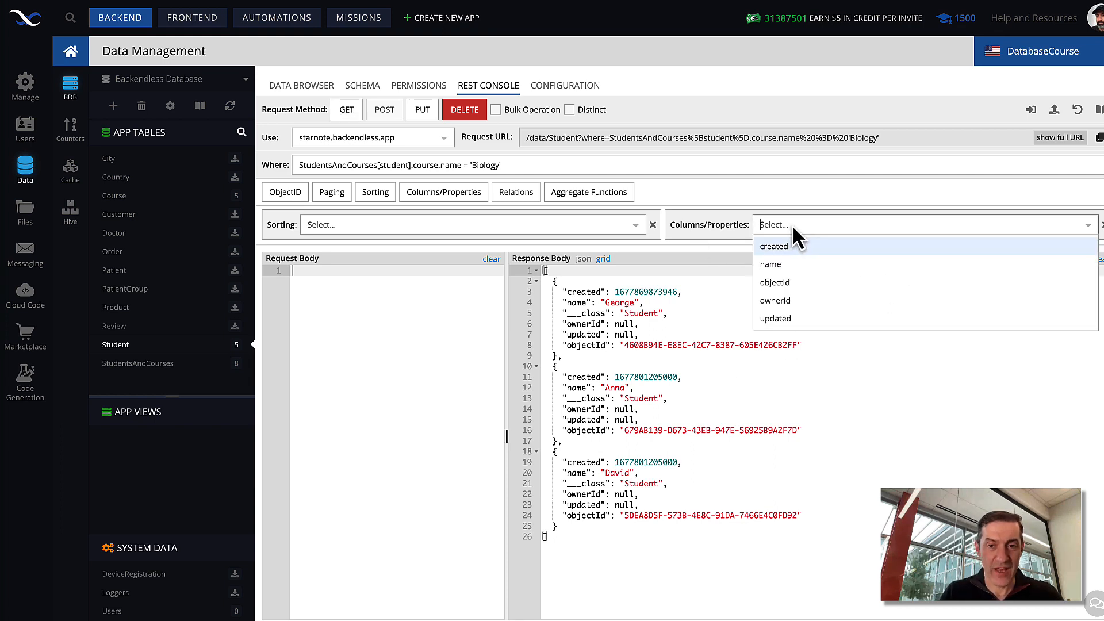
{"action": "type", "text": "Students"}
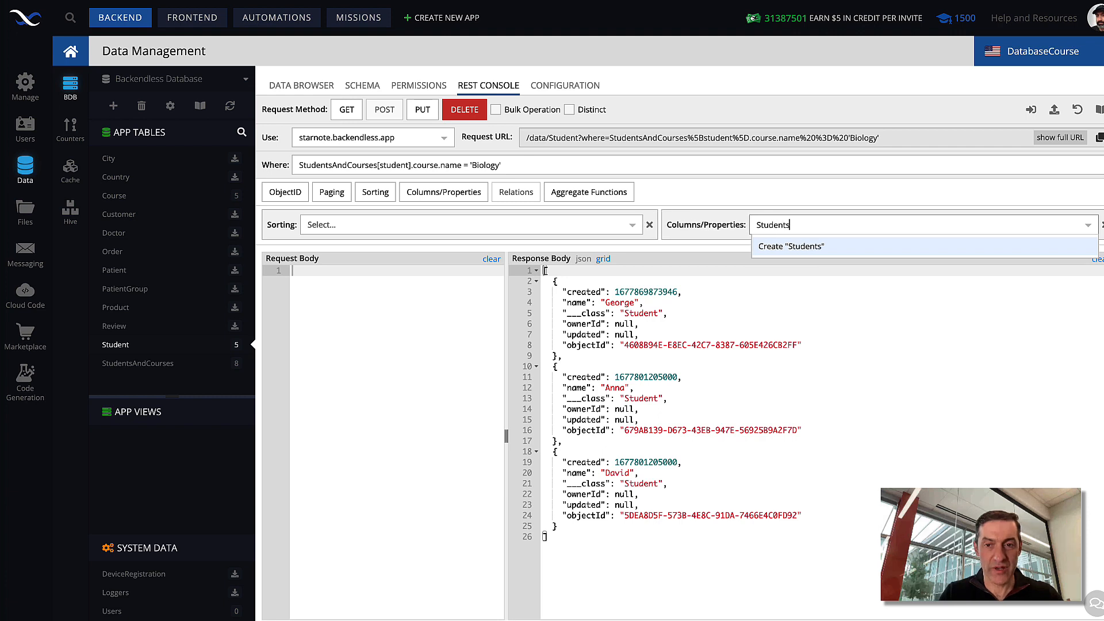
{"action": "type", "text": "AndCourses"}
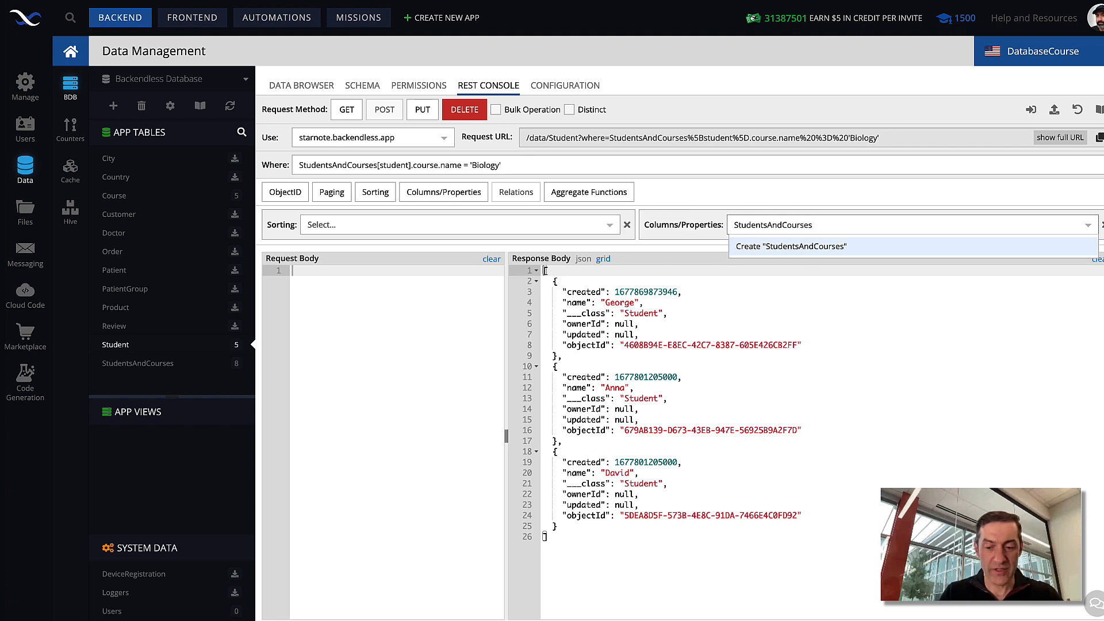
{"action": "type", "text": "[student]"}
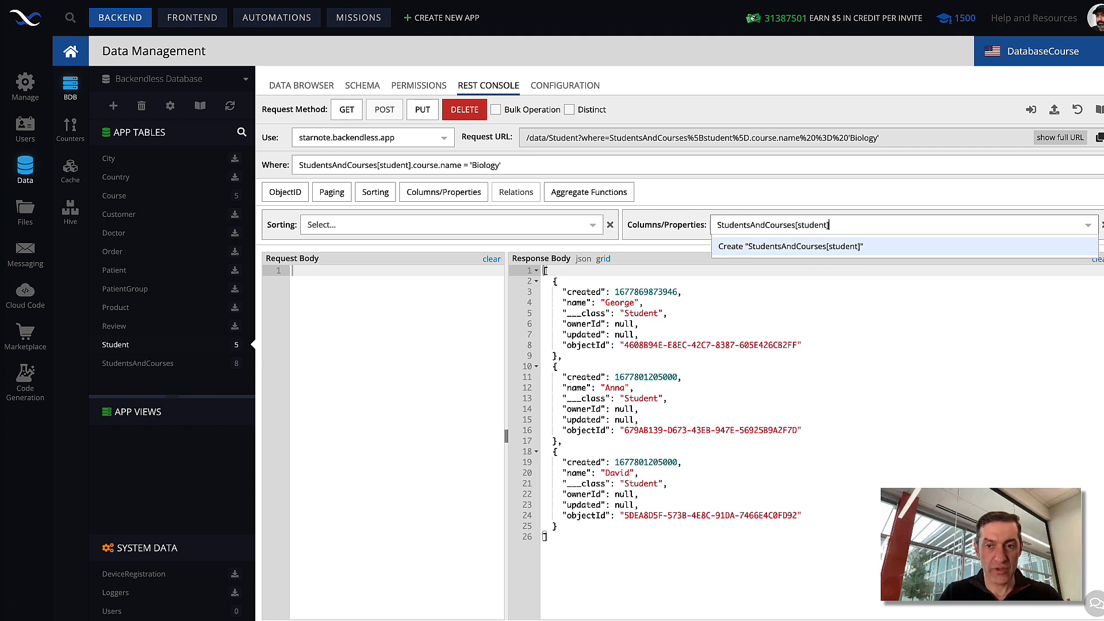
{"action": "type", "text": ".grade a"}
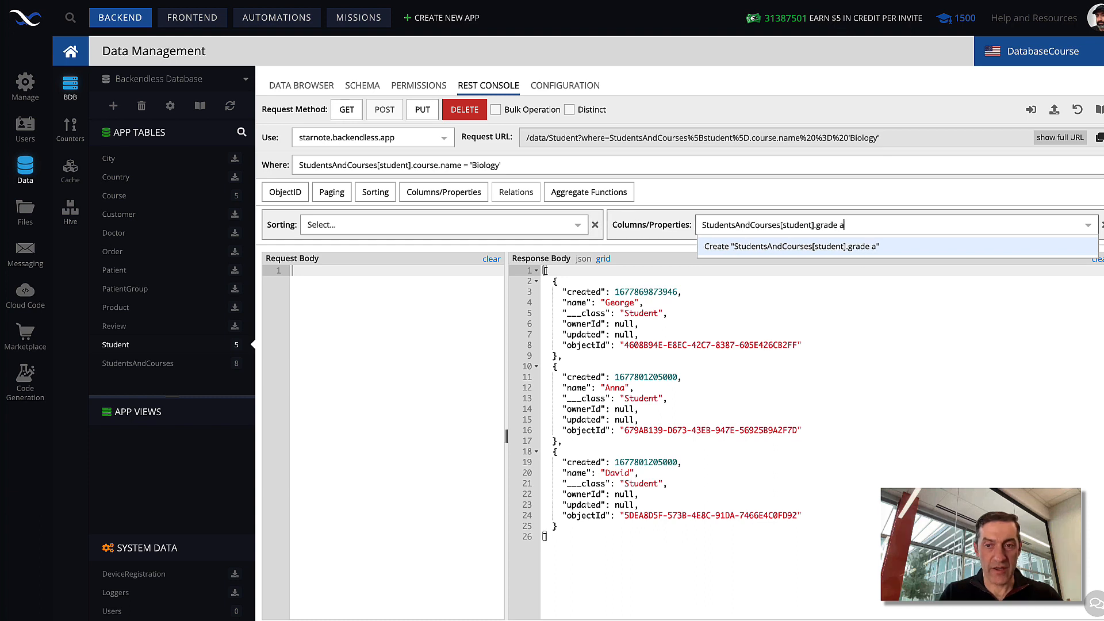
{"action": "type", "text": "s grade"}
{"action": "key", "text": "Return"}
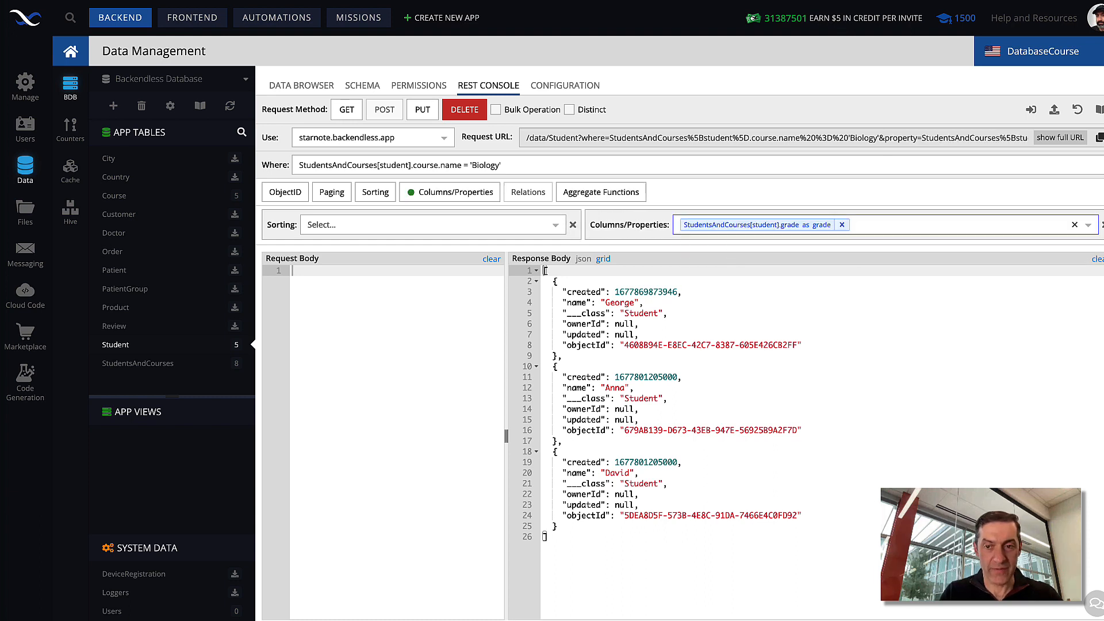
Step: Include all columns with * in the returned properties and rerun the GET request, highlighting each student's grade in the response
{"action": "left_click", "coordinate": [895, 226]}
{"action": "type", "text": "*"}
{"action": "key", "text": "Return"}
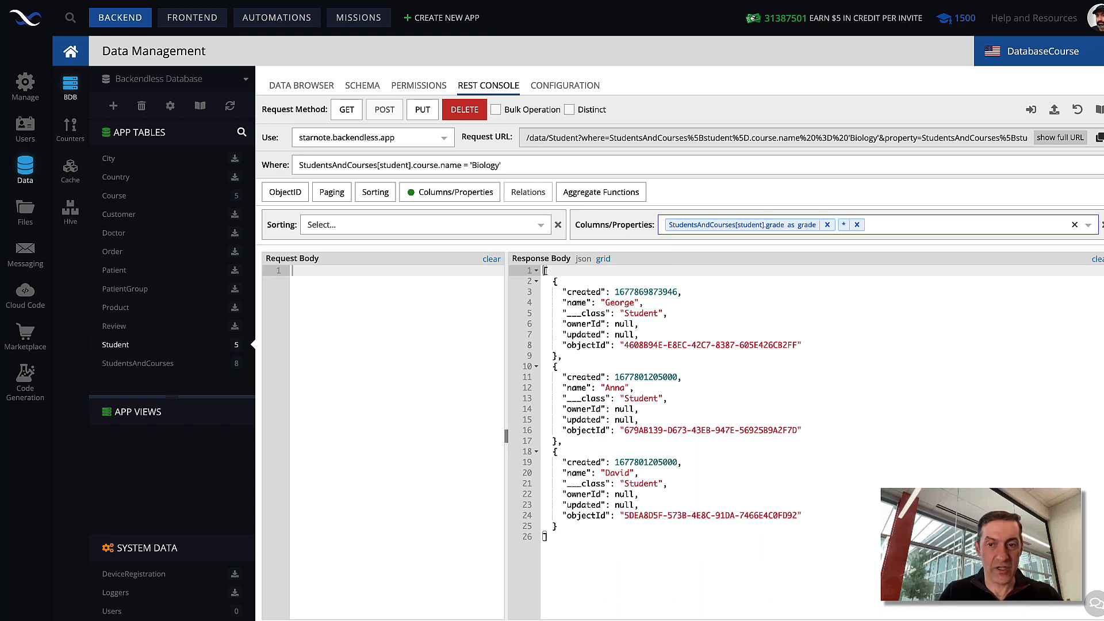
{"action": "left_click", "coordinate": [349, 111]}
{"action": "left_click_drag", "start_coordinate": [638, 302], "coordinate": [546, 301]}
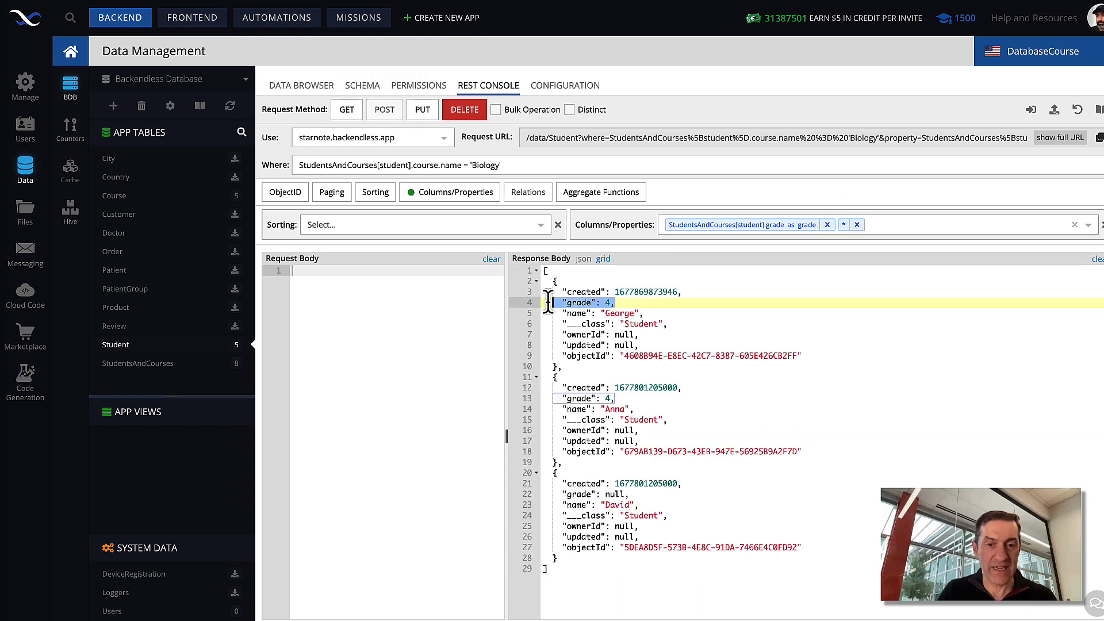
{"action": "left_click_drag", "start_coordinate": [631, 399], "coordinate": [546, 398]}
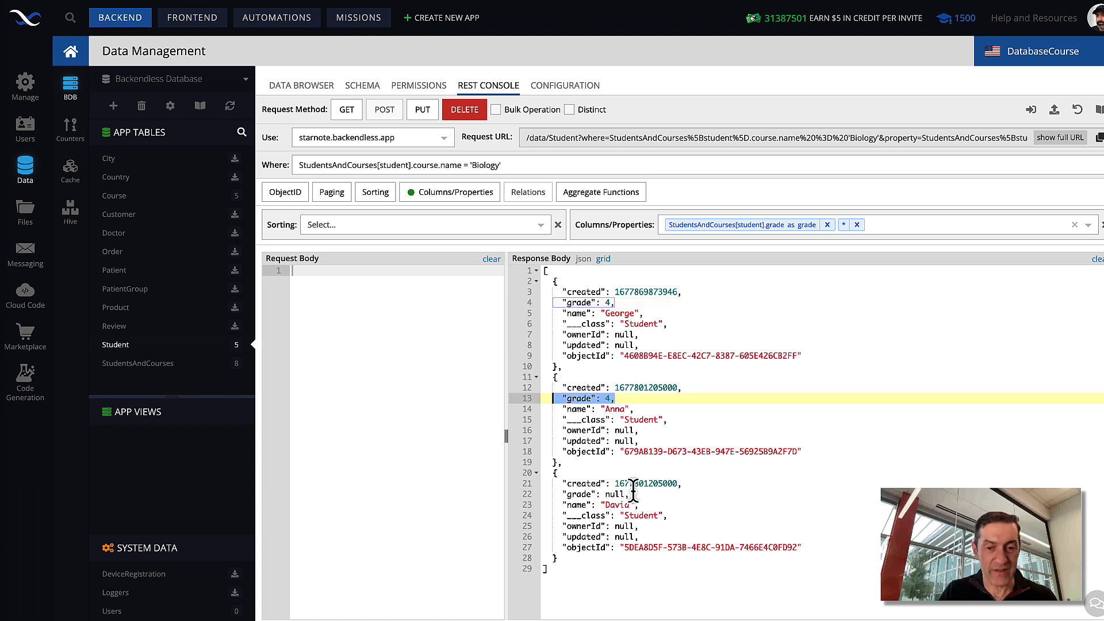
{"action": "left_click_drag", "start_coordinate": [631, 495], "coordinate": [543, 494]}
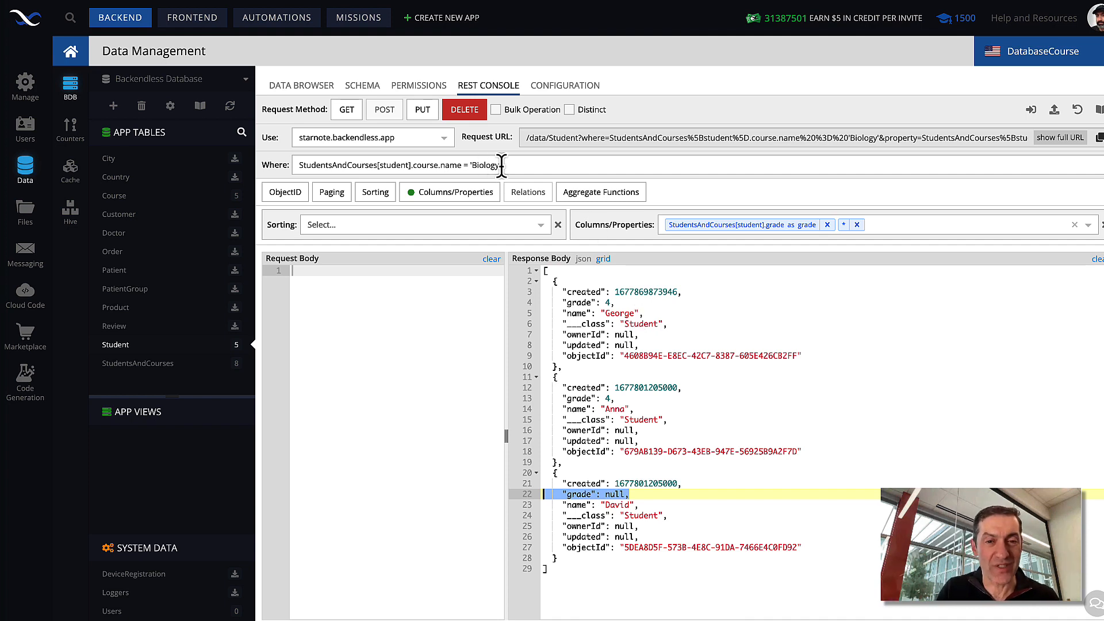
Step: Extend the where clause with "and StudentsAndCourses[student].grade = 4" and rerun the GET request
{"action": "left_click", "coordinate": [559, 166]}
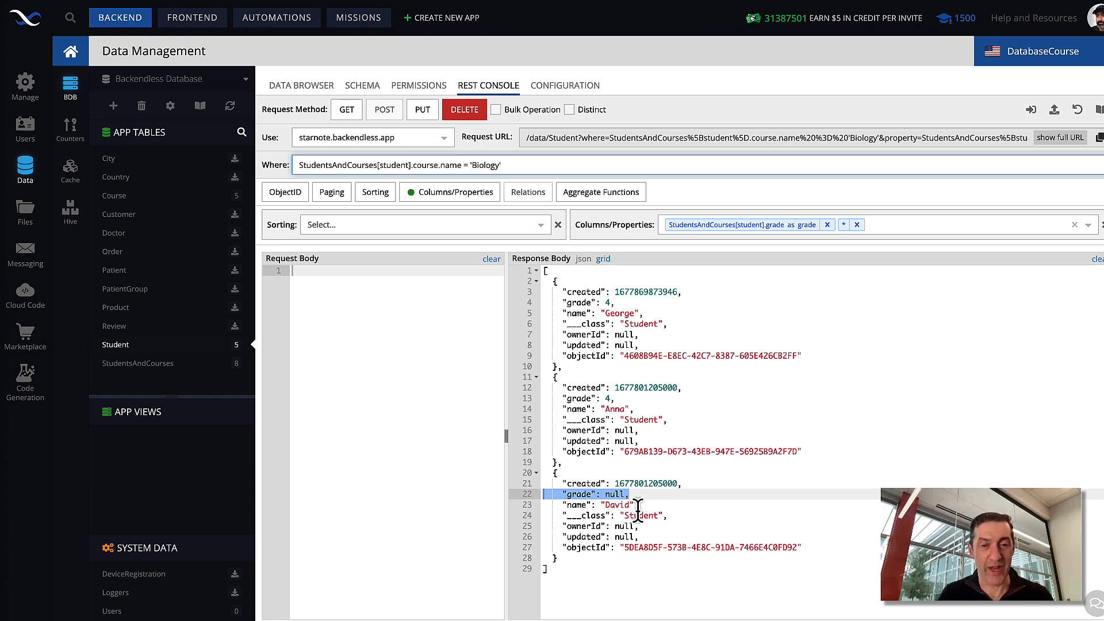
{"action": "left_click", "coordinate": [653, 165]}
{"action": "type", "text": "and"}
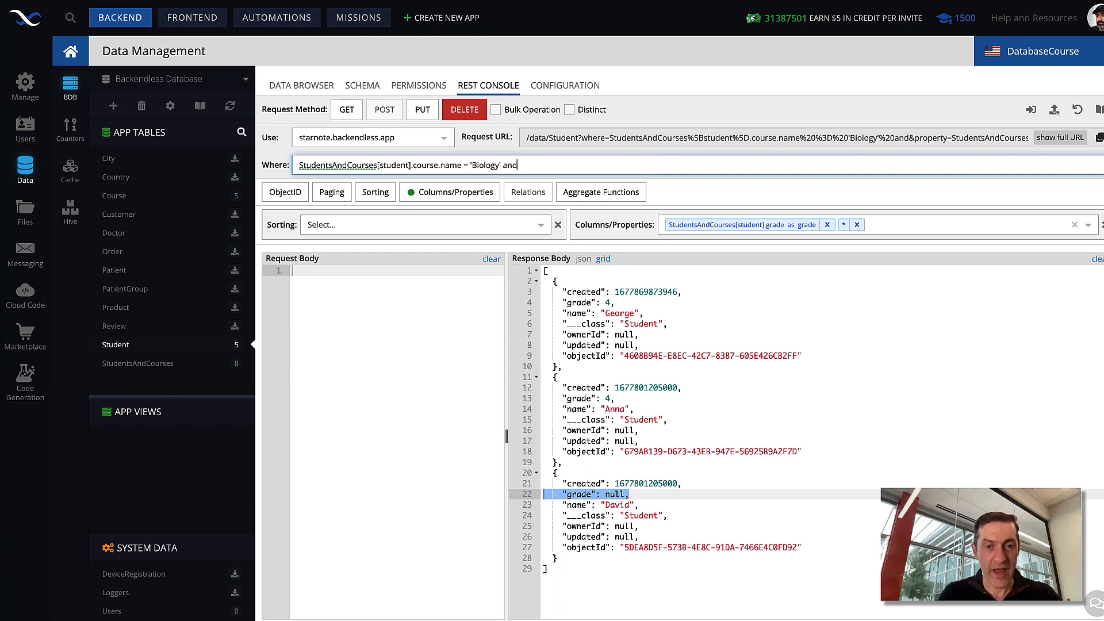
{"action": "type", "text": " StudentsAndCours"}
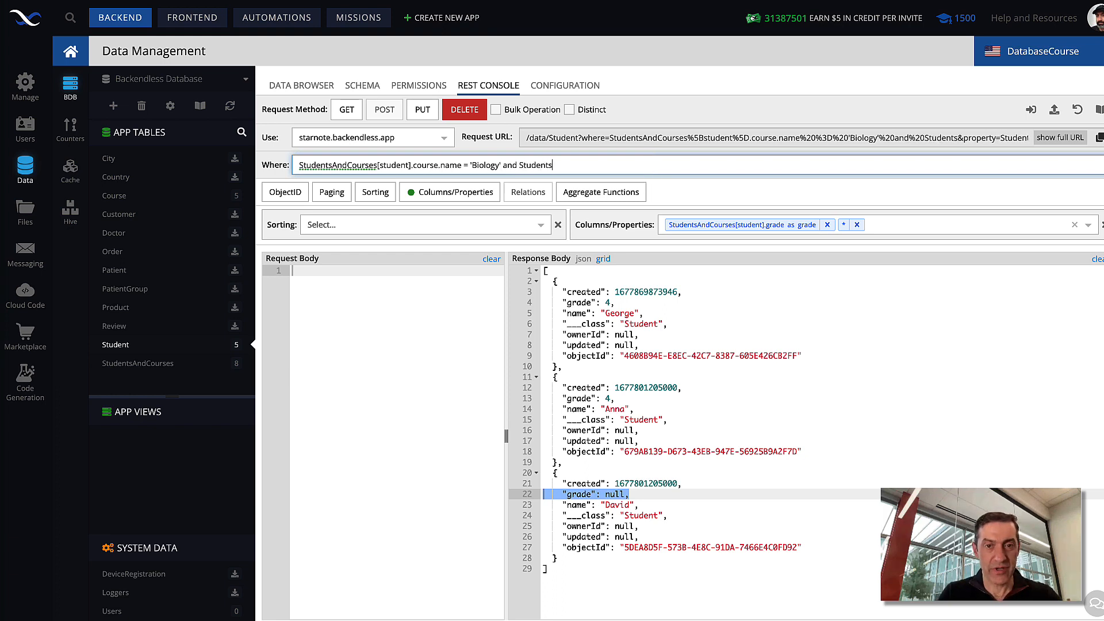
{"action": "type", "text": "es["}
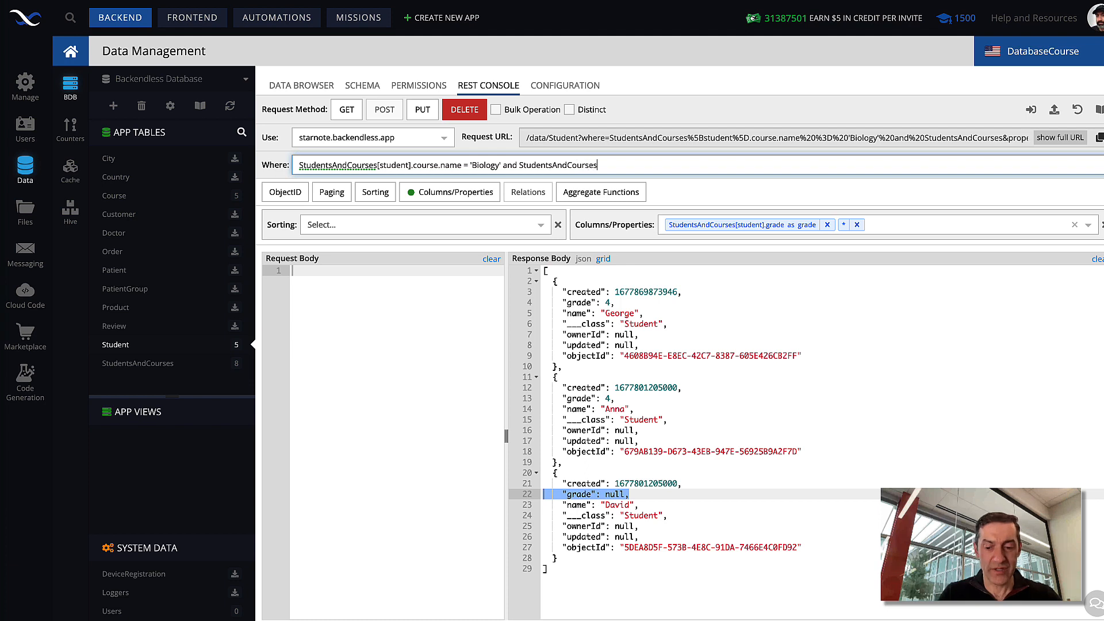
{"action": "type", "text": "student]."}
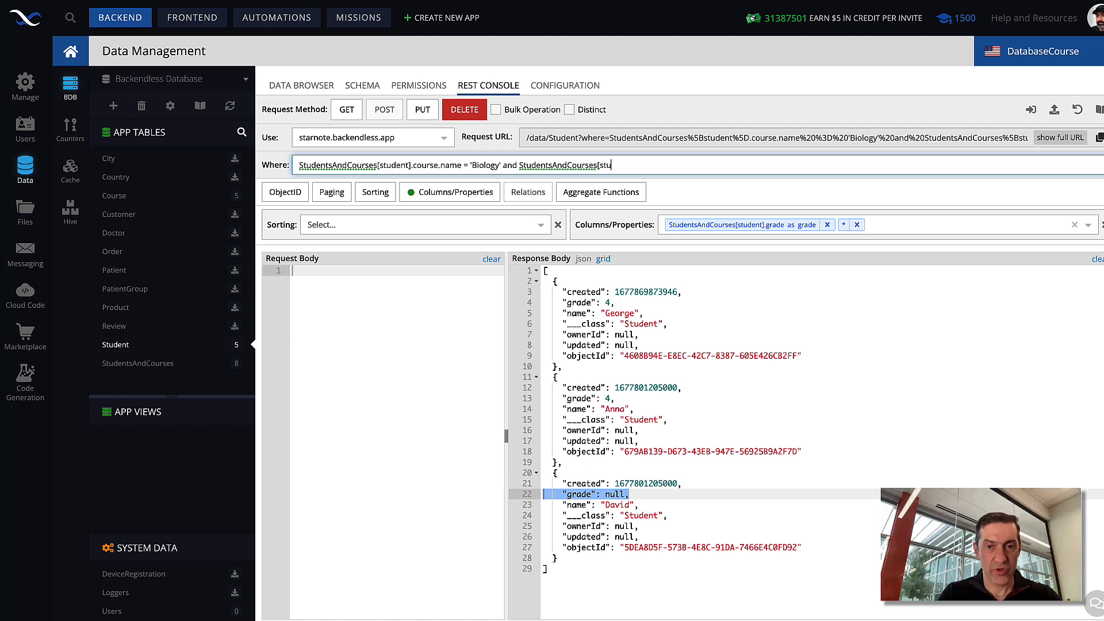
{"action": "type", "text": "gr"}
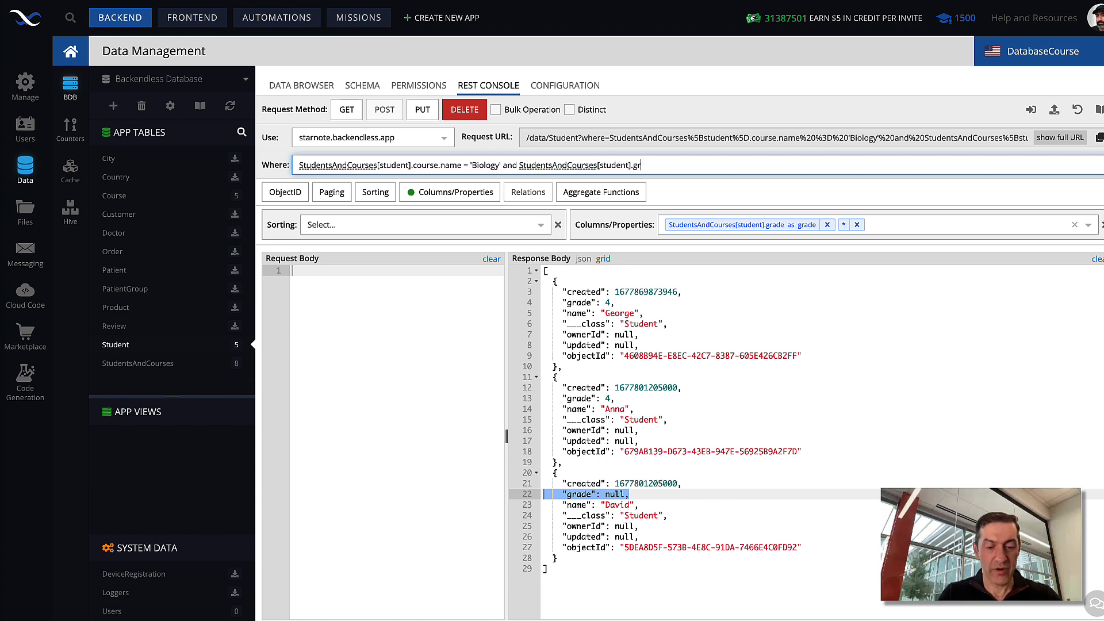
{"action": "type", "text": "ade = 4"}
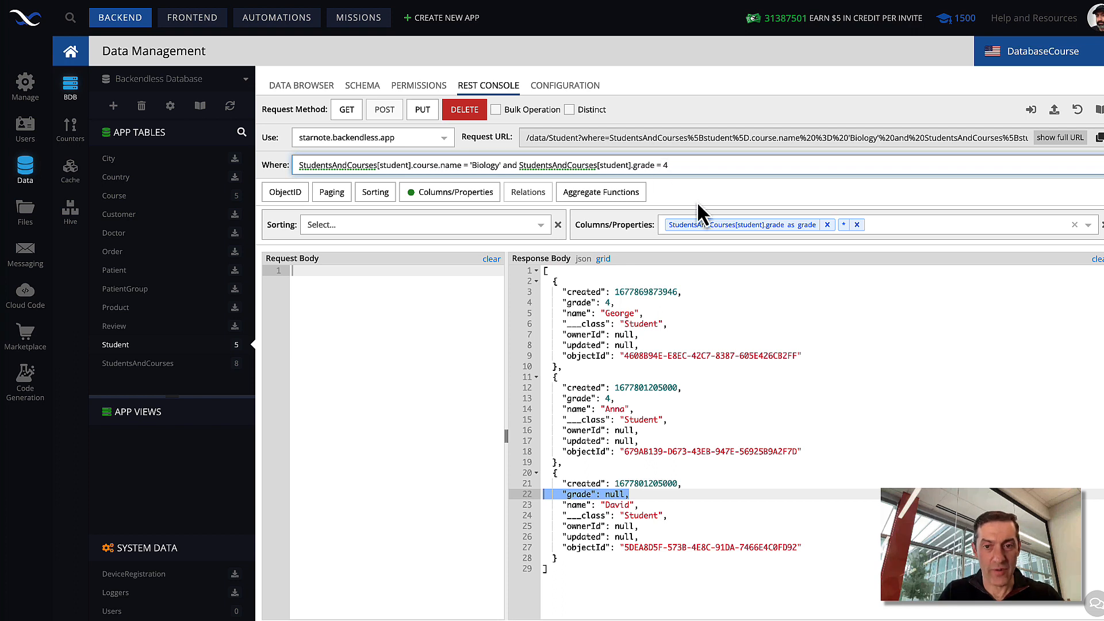
{"action": "left_click", "coordinate": [348, 109]}
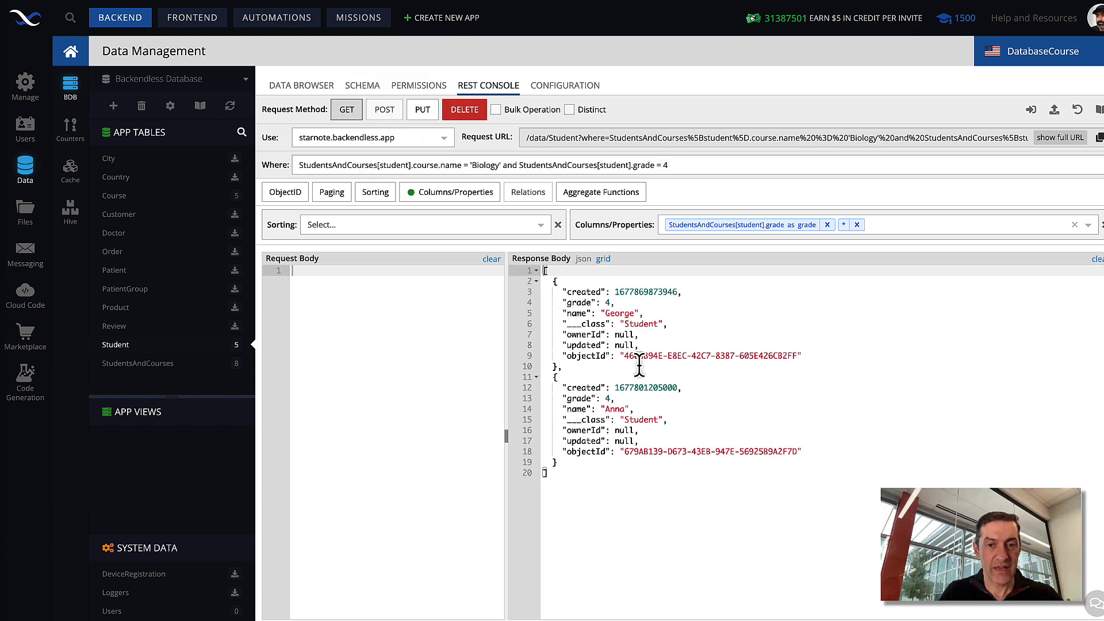
{"action": "left_click", "coordinate": [586, 481]}
{"action": "key", "text": "ctrl+a"}
{"action": "left_click", "coordinate": [647, 474]}
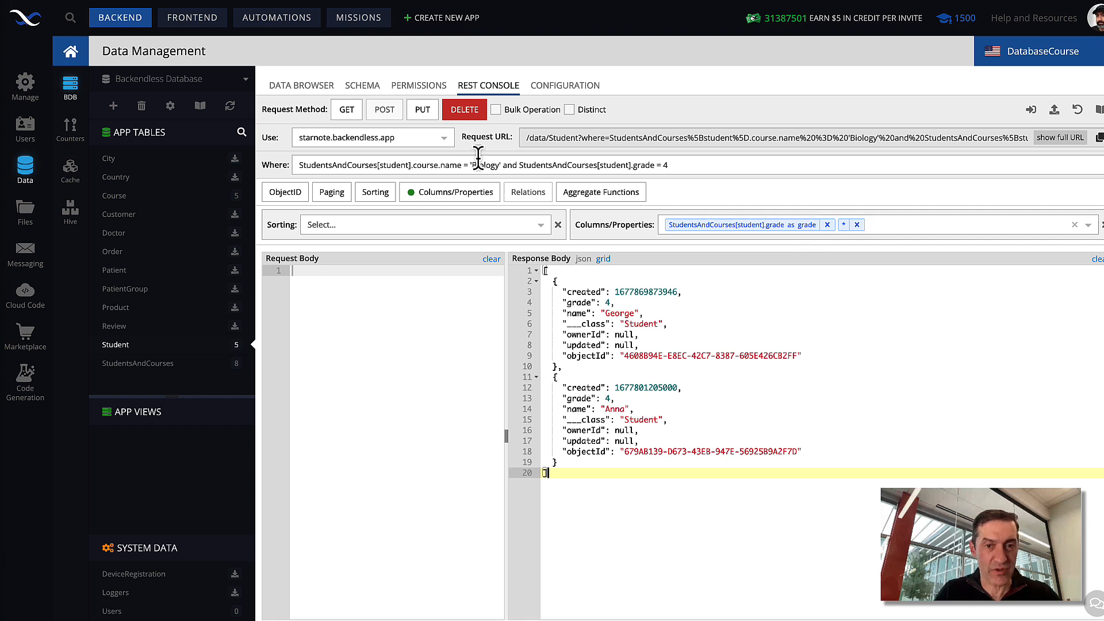
Step: Shorten the second where condition to the alias form "grade = 4" and rerun the GET request
{"action": "left_click_drag", "start_coordinate": [519, 165], "coordinate": [634, 163]}
{"action": "key", "text": "BackSpace"}
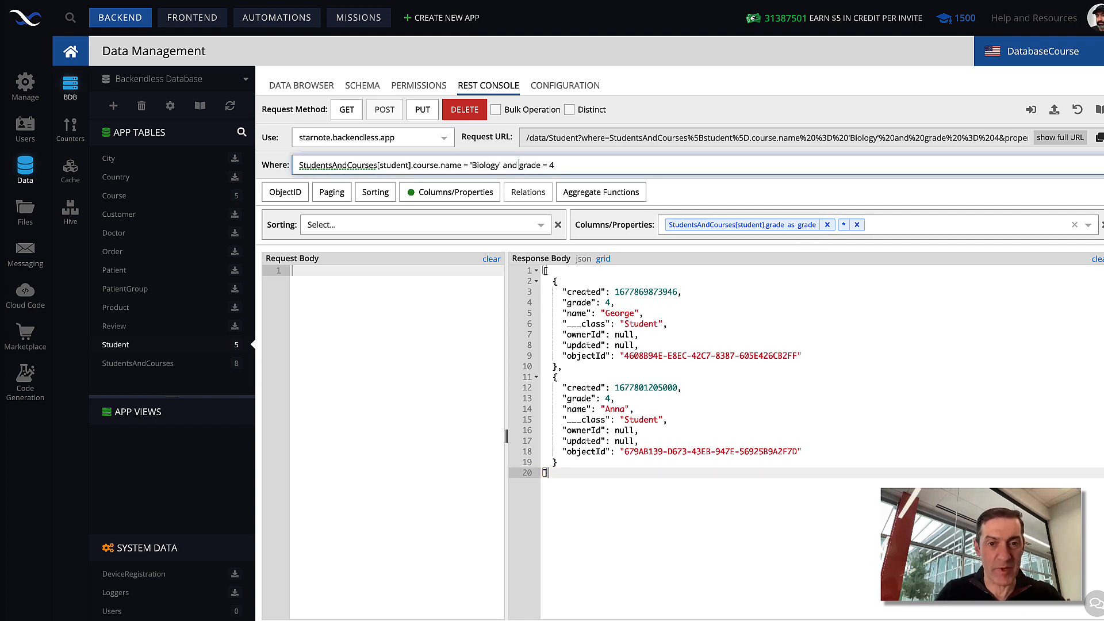
{"action": "left_click", "coordinate": [352, 120]}
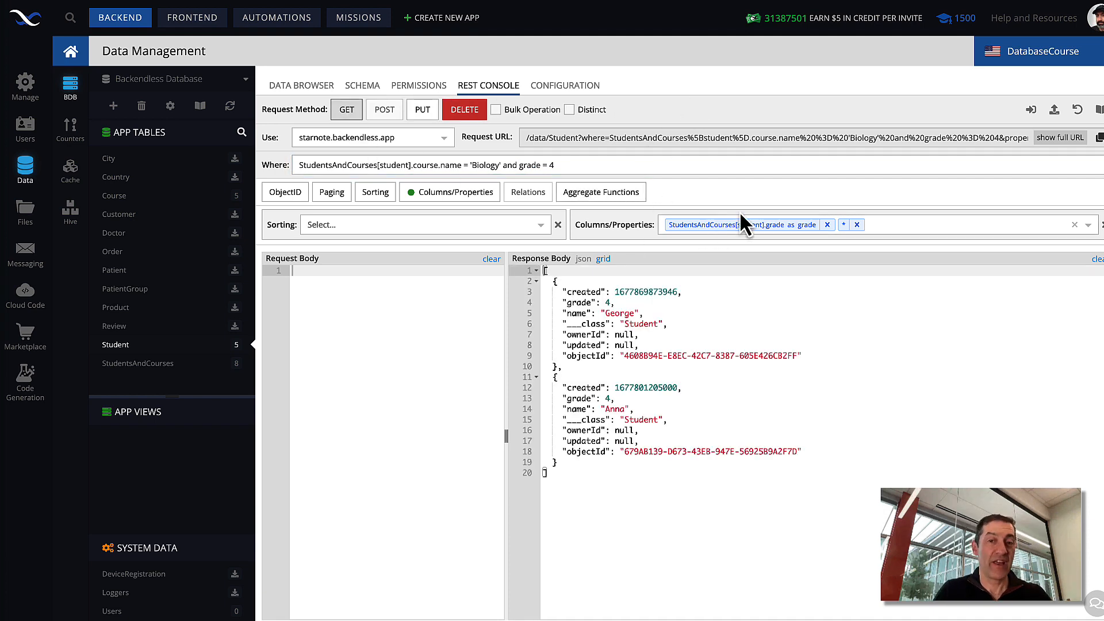